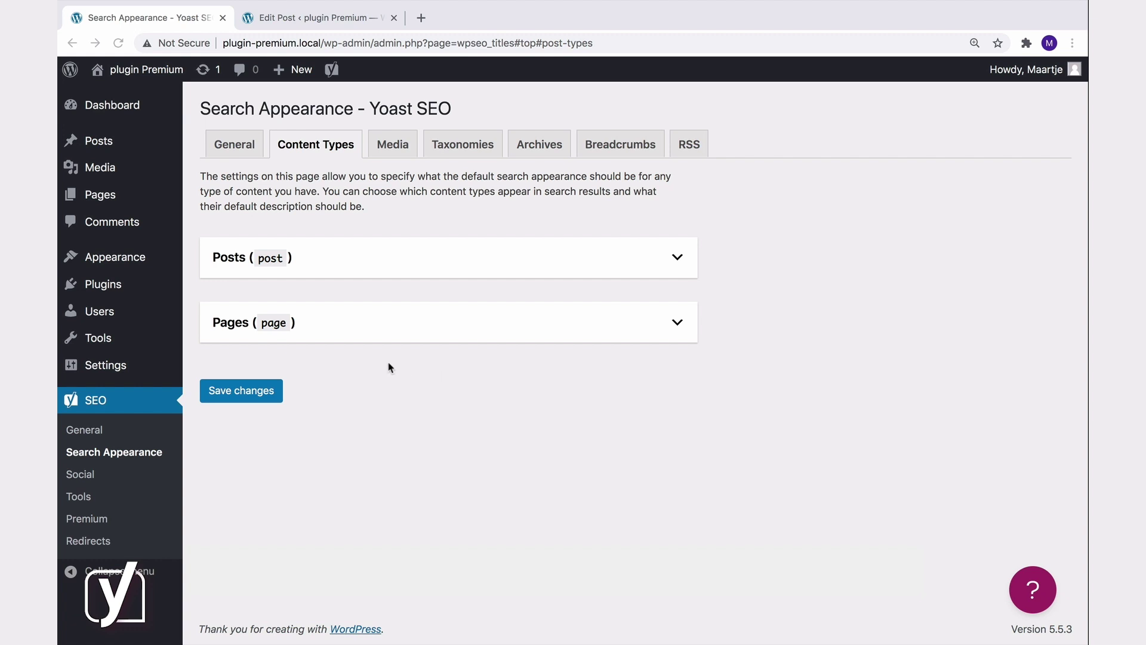
Step: Expand the Posts (post) panel and scroll to its SEO title, meta description and schema defaults
click(680, 261)
scroll(680, 263, down, 7)
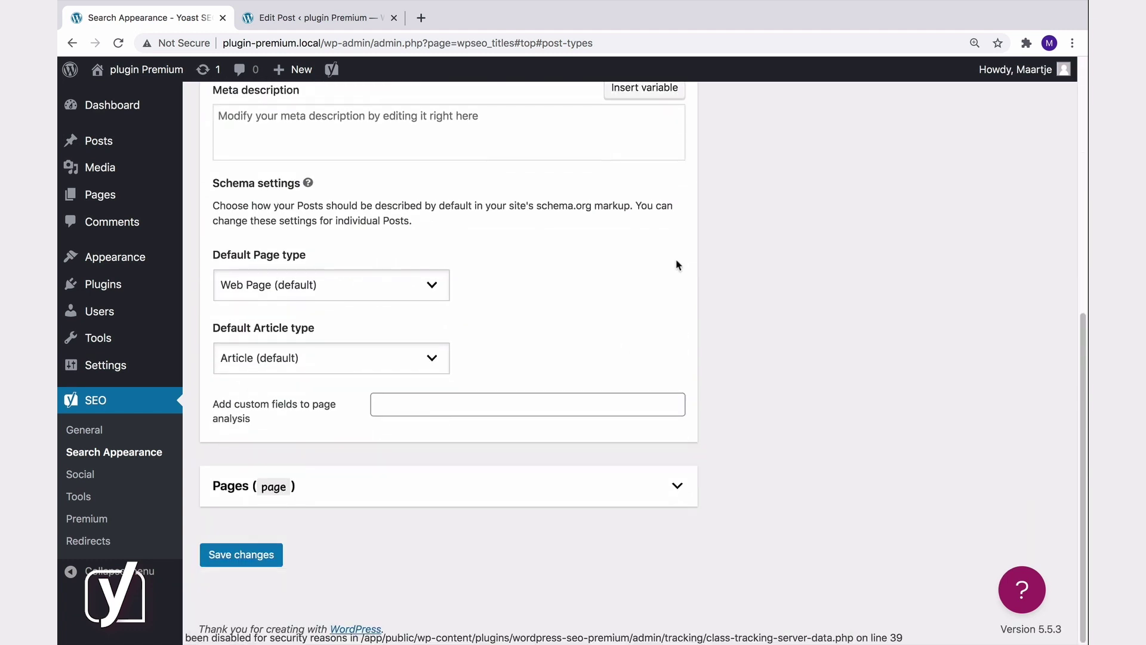
click(679, 484)
scroll(680, 484, down, 5)
scroll(679, 484, down, 2)
scroll(679, 482, up, 6)
click(679, 451)
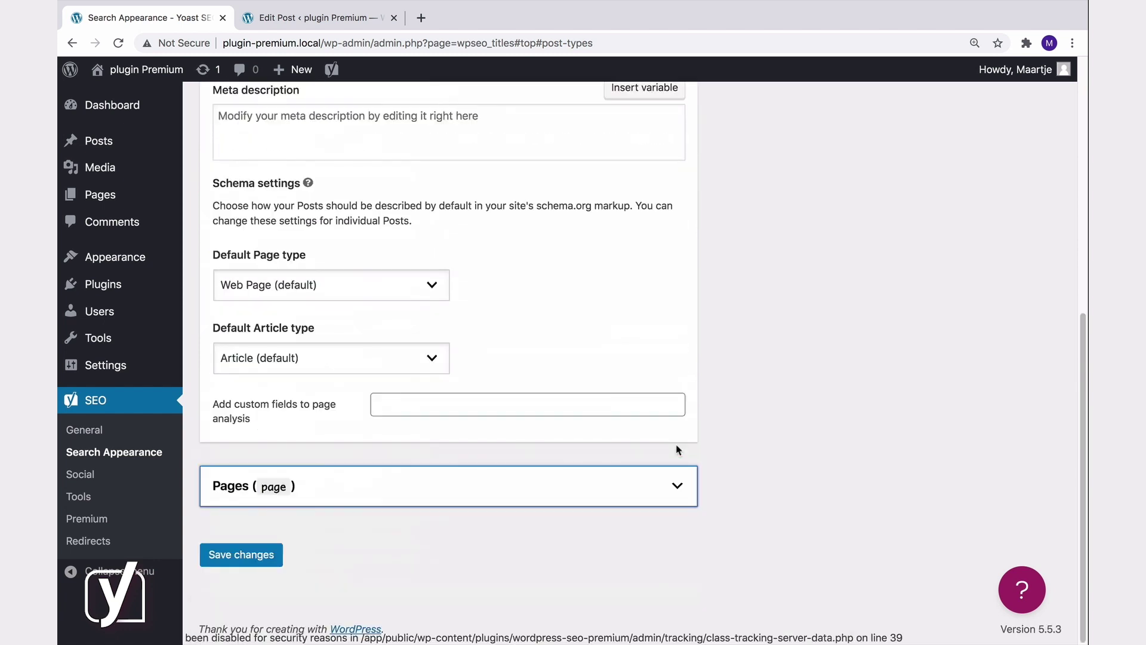
scroll(678, 449, up, 8)
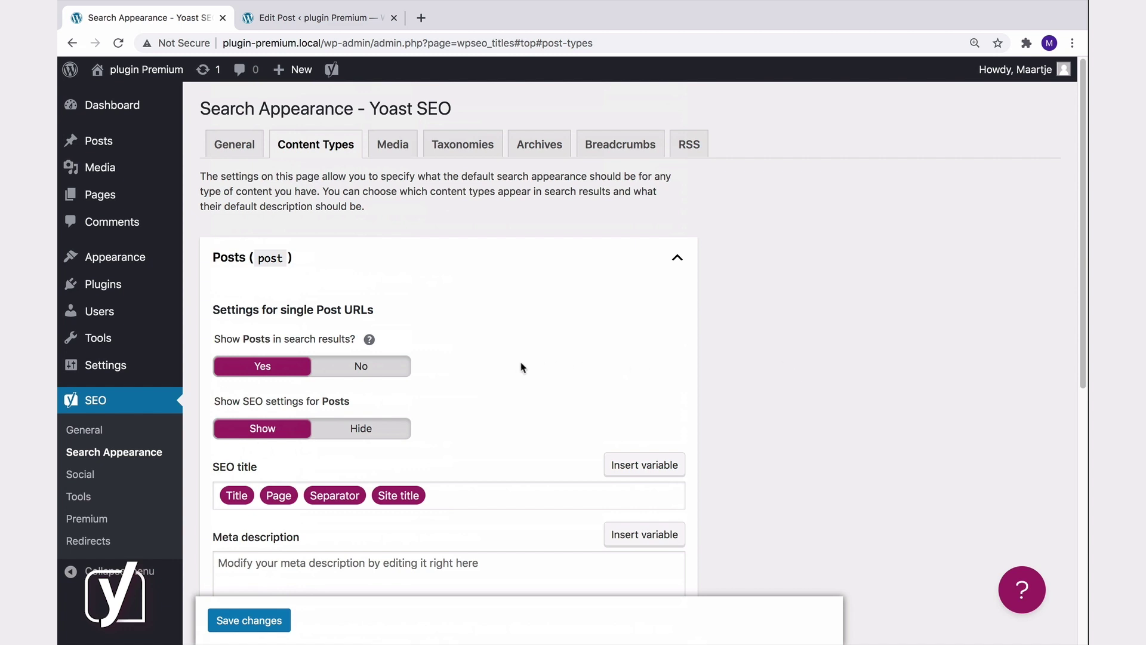
click(387, 370)
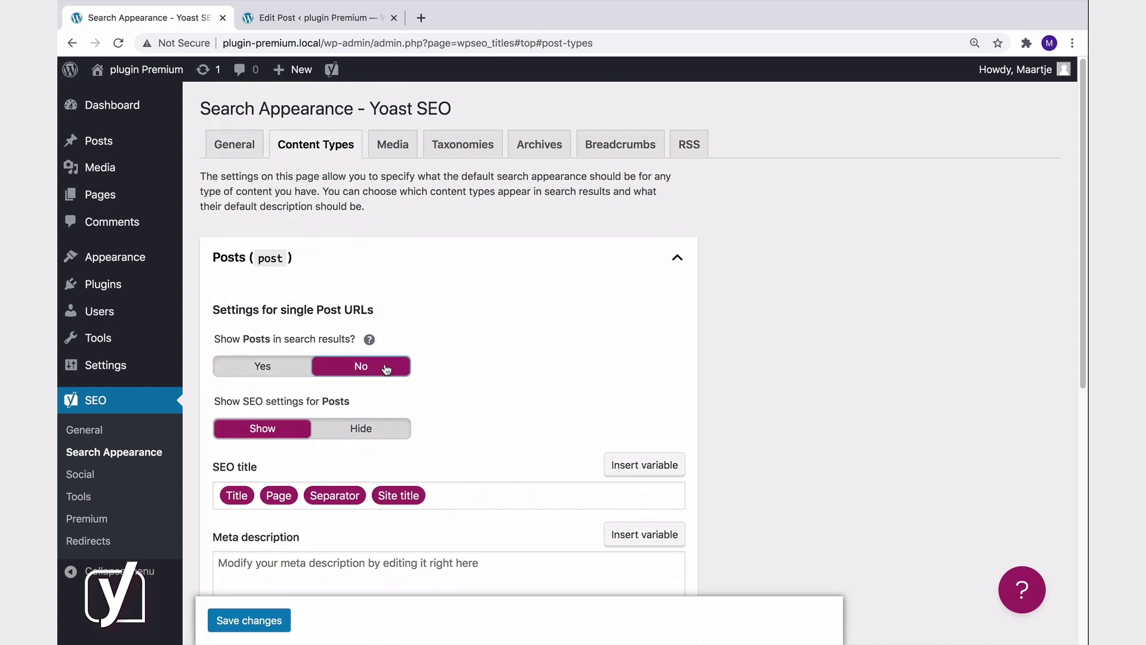
click(289, 370)
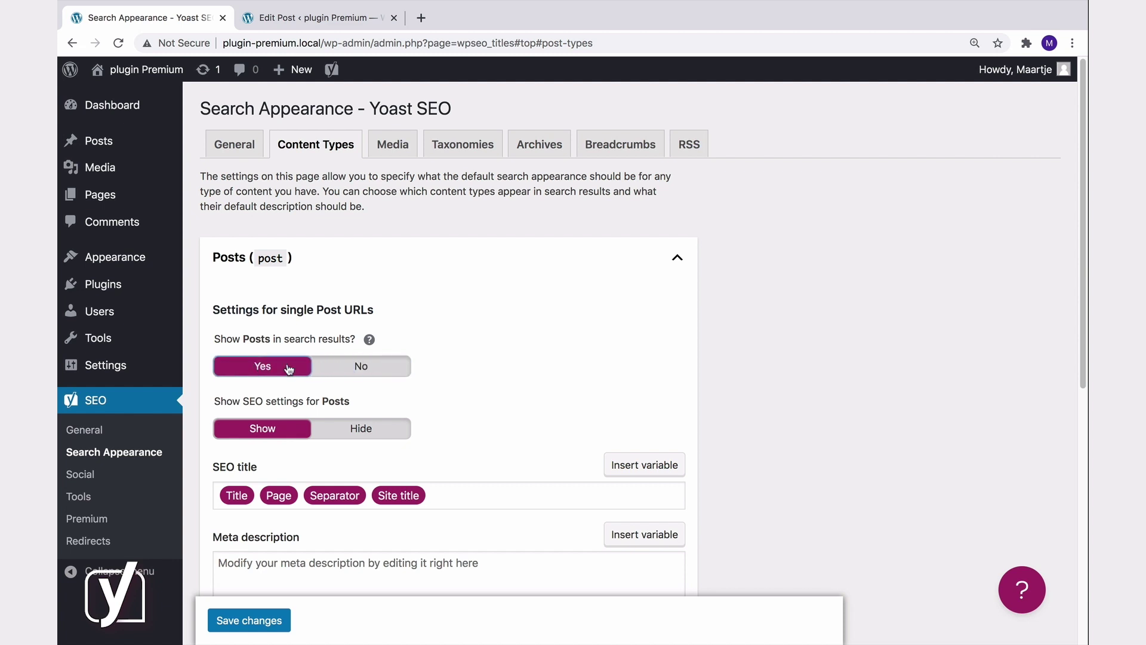
scroll(289, 370, down, 2)
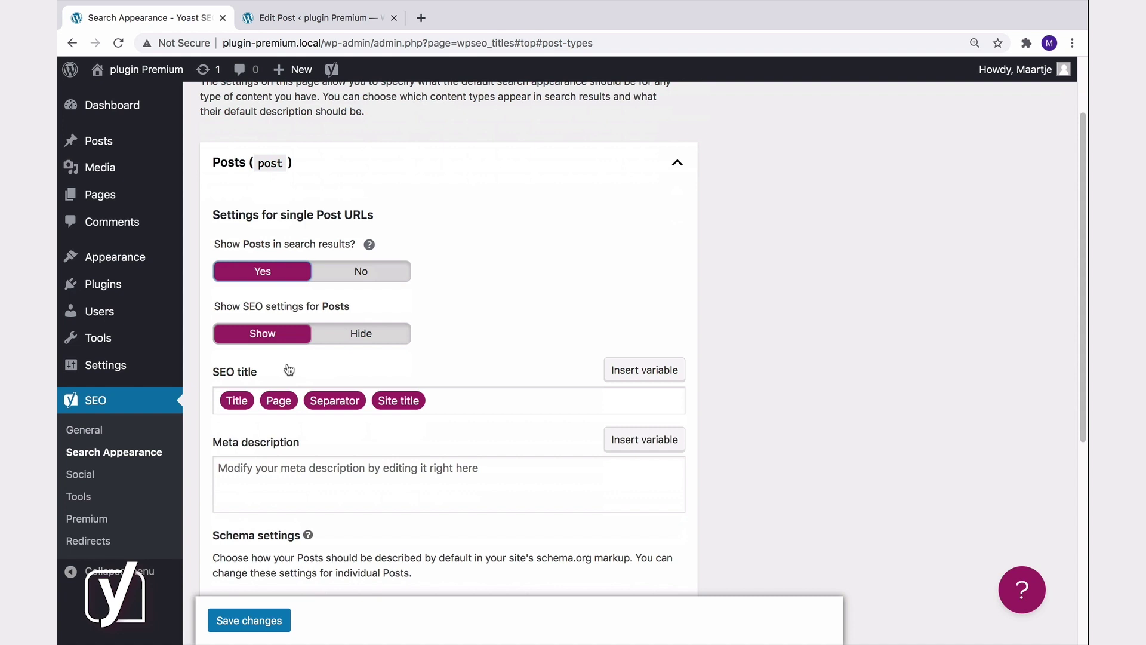
click(353, 344)
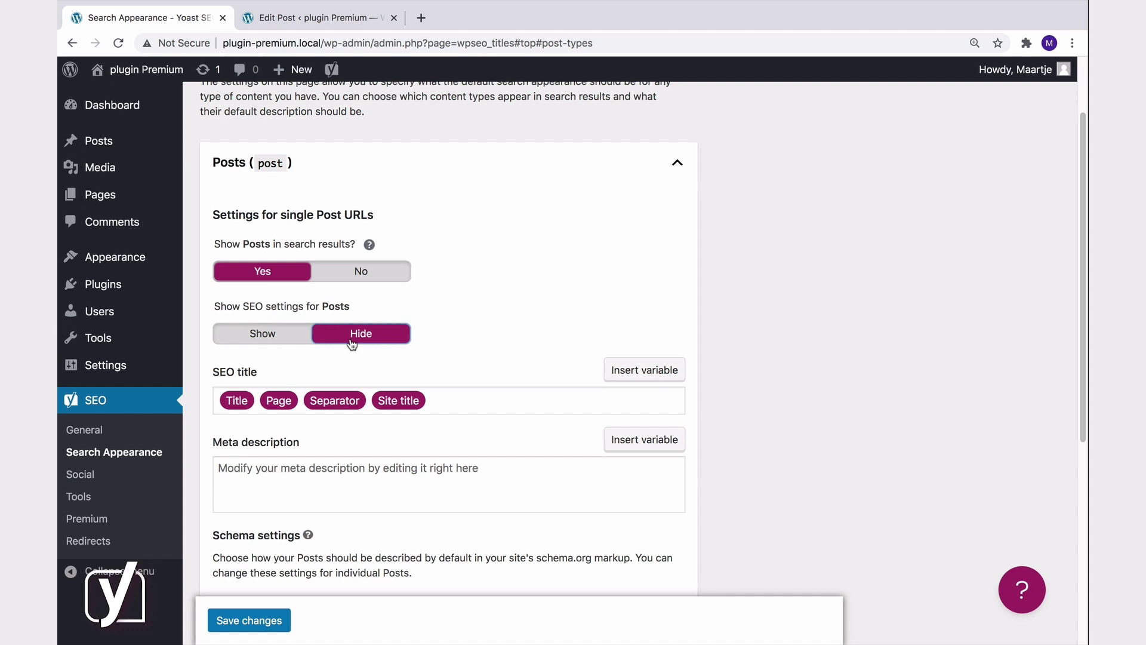
key(Left)
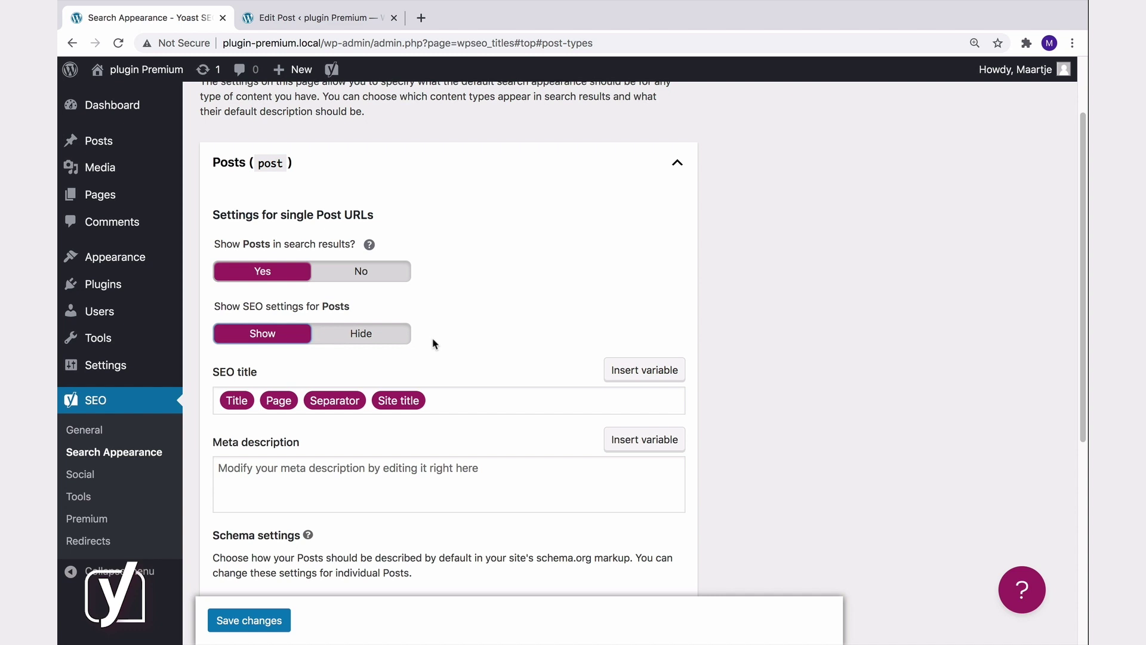
Step: Insert the Site title variable into the Posts meta description template, then bring up Instant Answers help
click(417, 473)
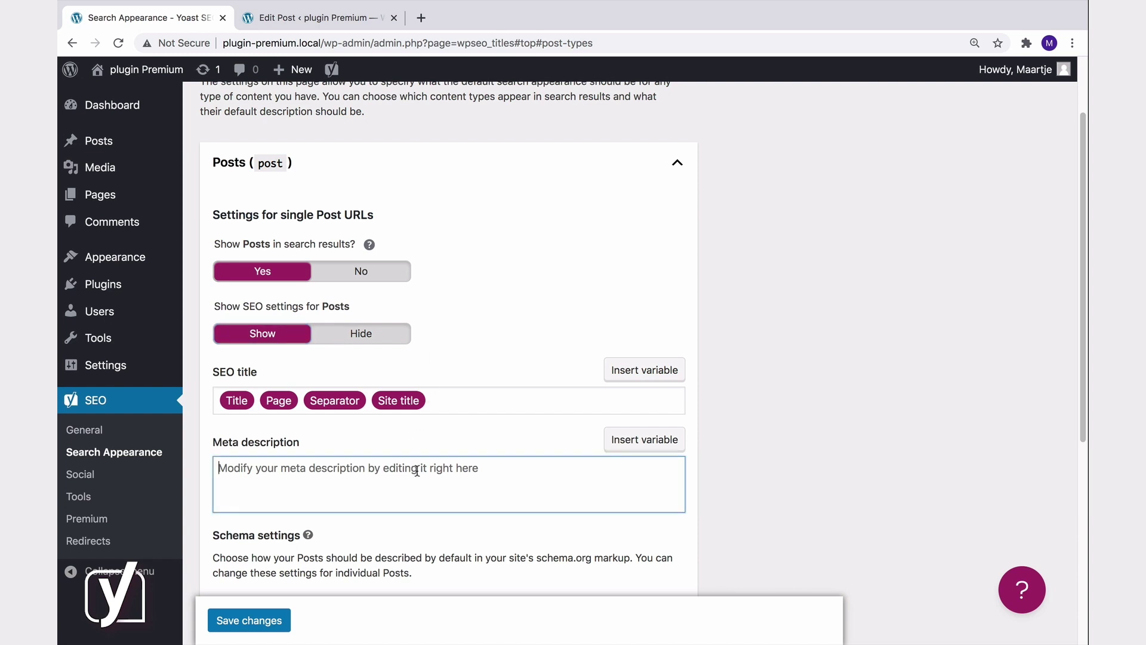
click(656, 447)
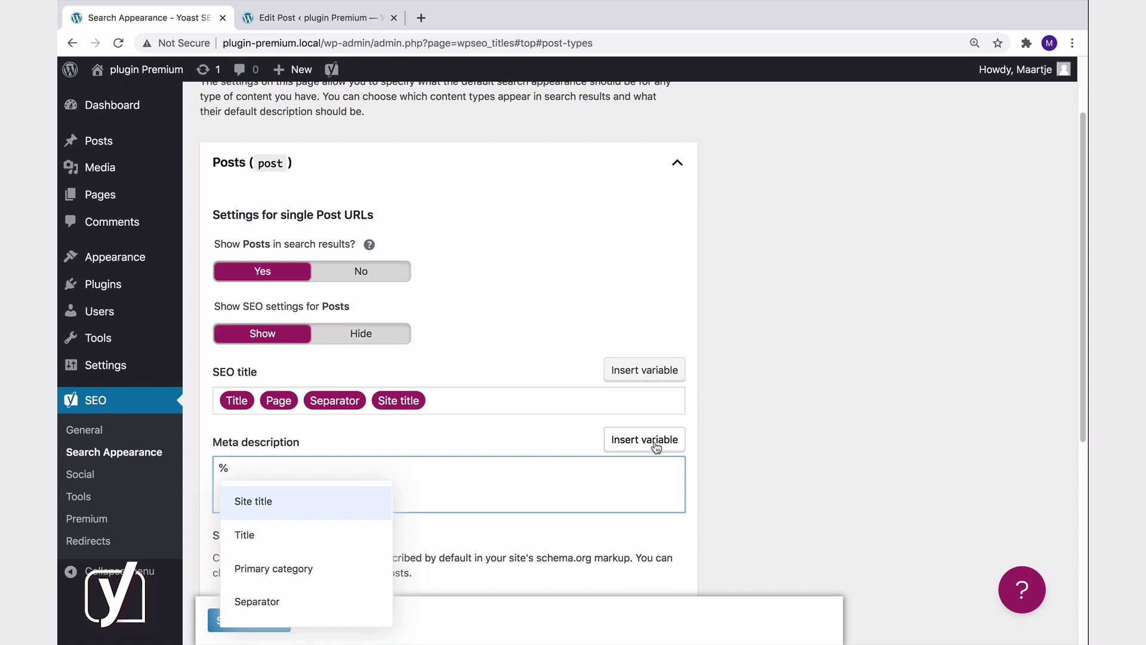
click(289, 504)
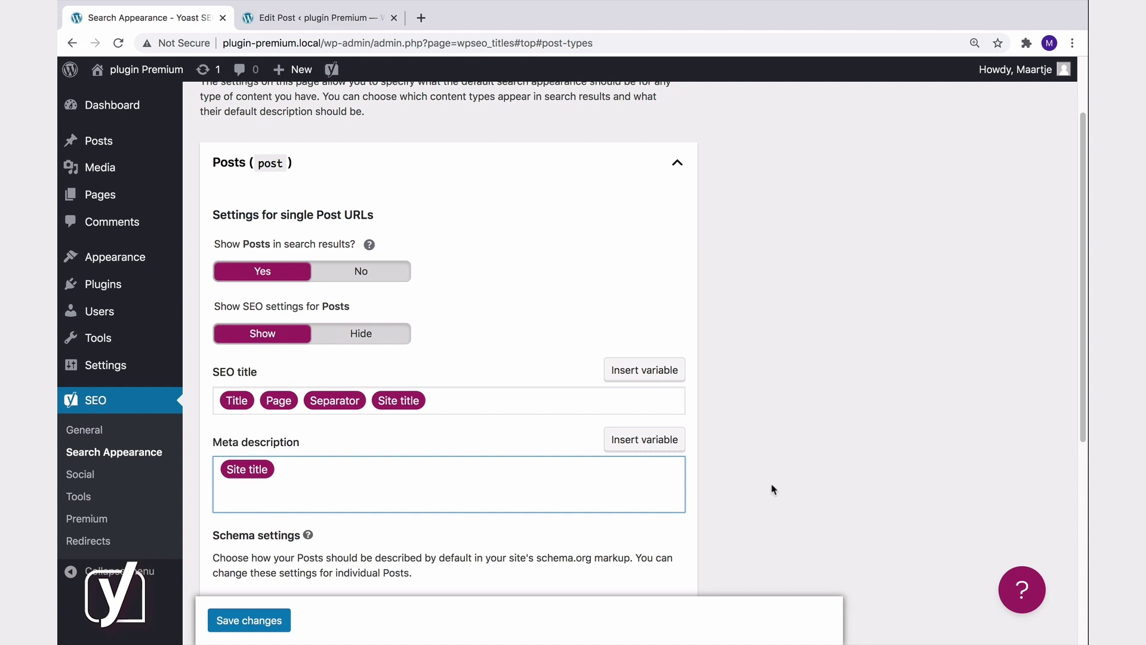
click(1025, 590)
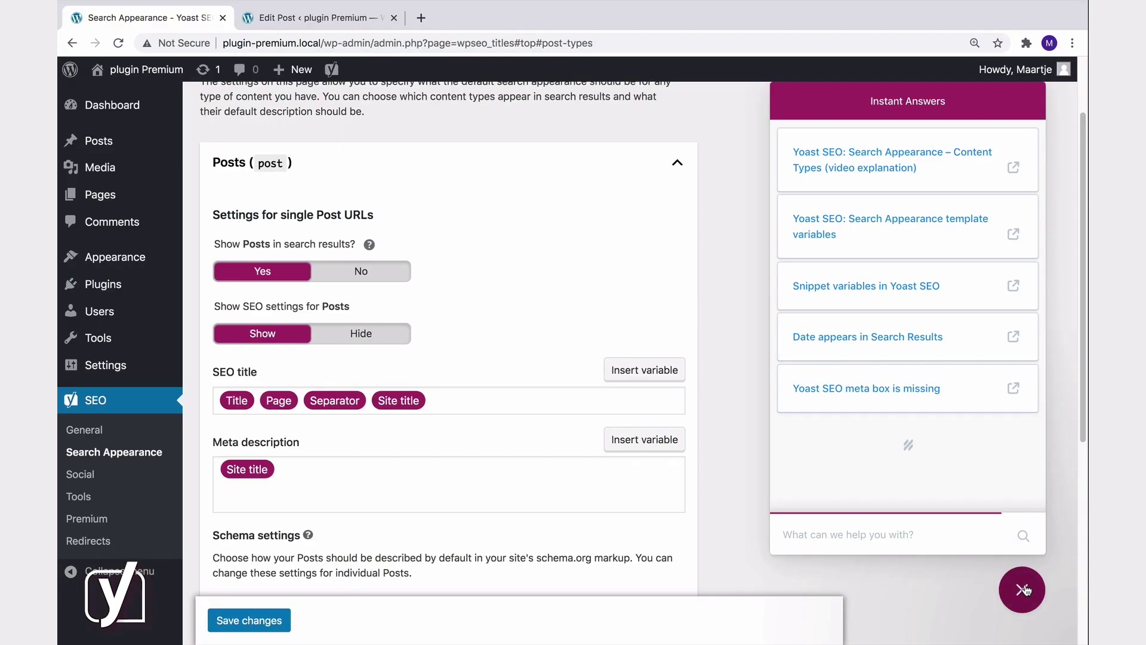
Step: Dismiss the Instant Answers help panel and scroll down to the Posts Schema settings
click(1023, 590)
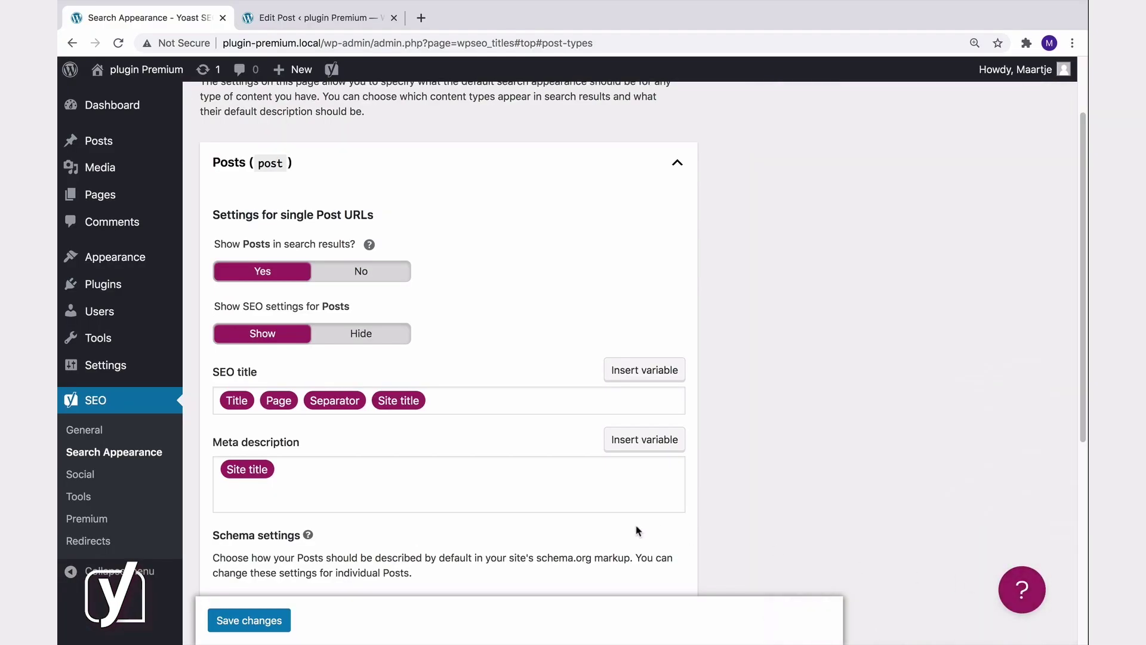
scroll(638, 530, down, 2)
scroll(638, 530, down, 2)
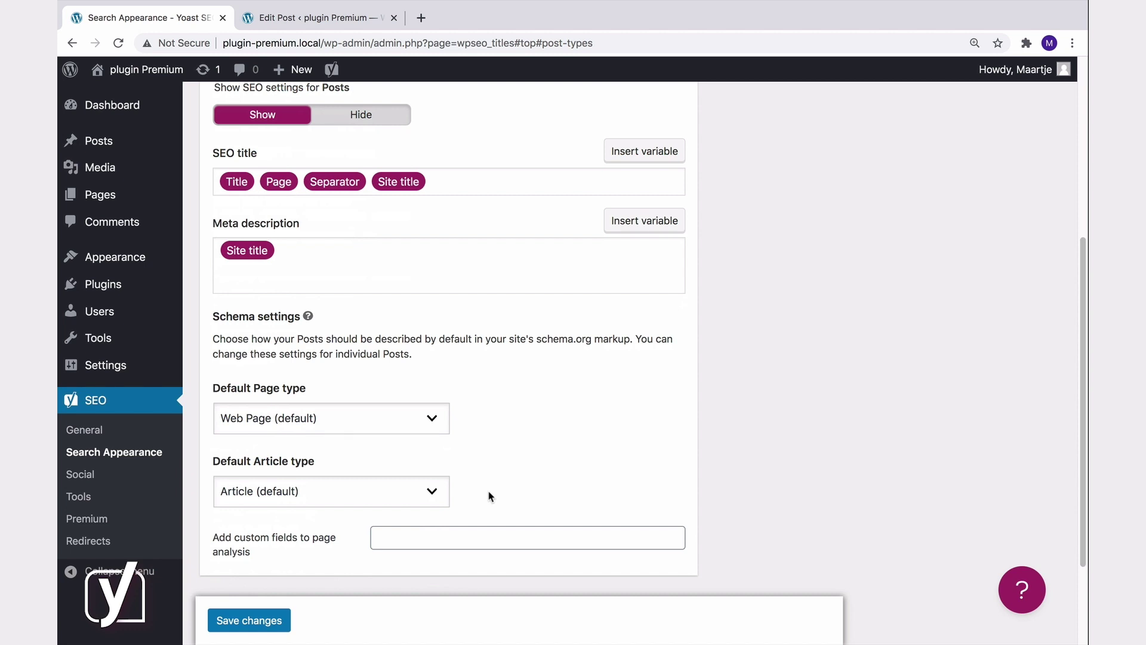
Step: Try News Article as the Posts default article type, then restore Article (default)
click(435, 492)
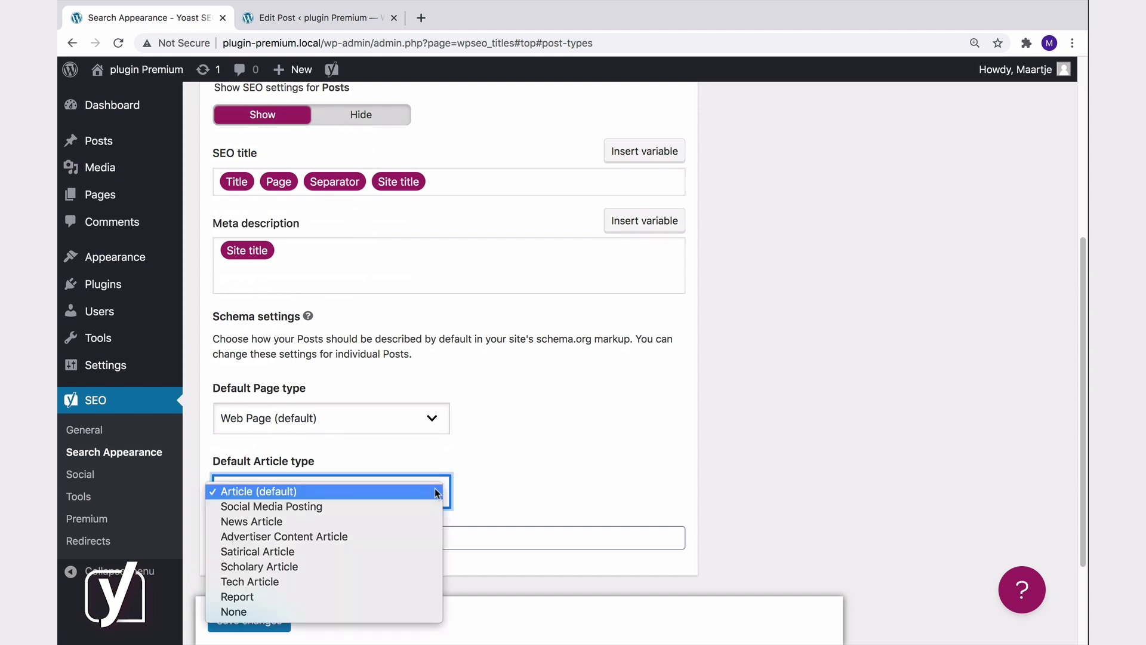
click(363, 521)
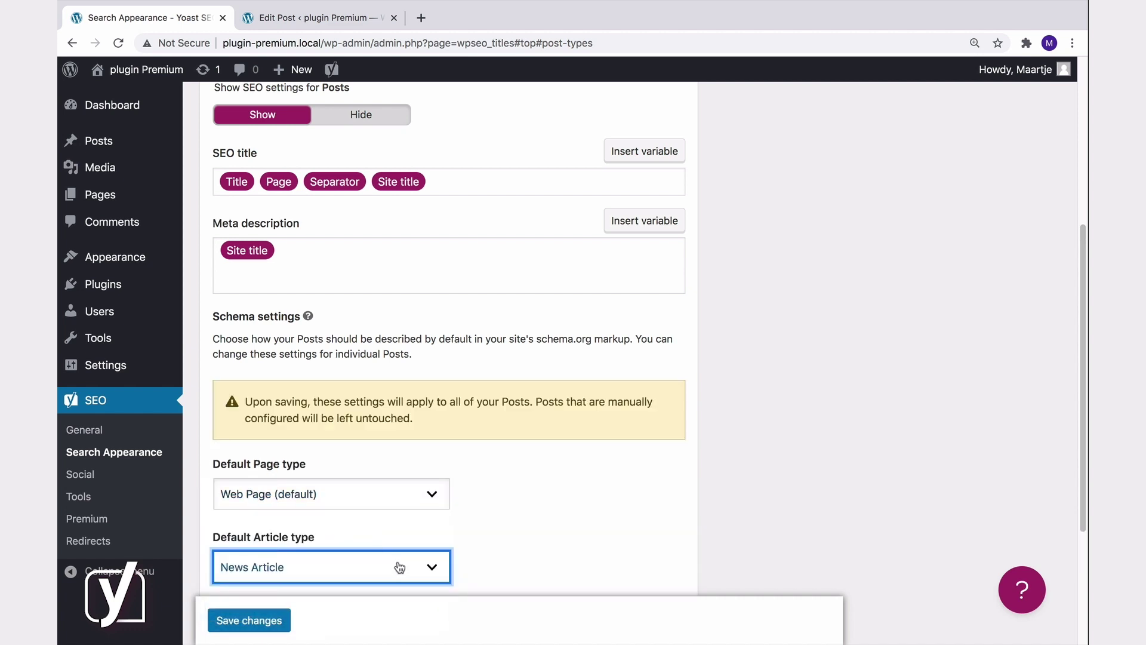
click(418, 568)
click(356, 538)
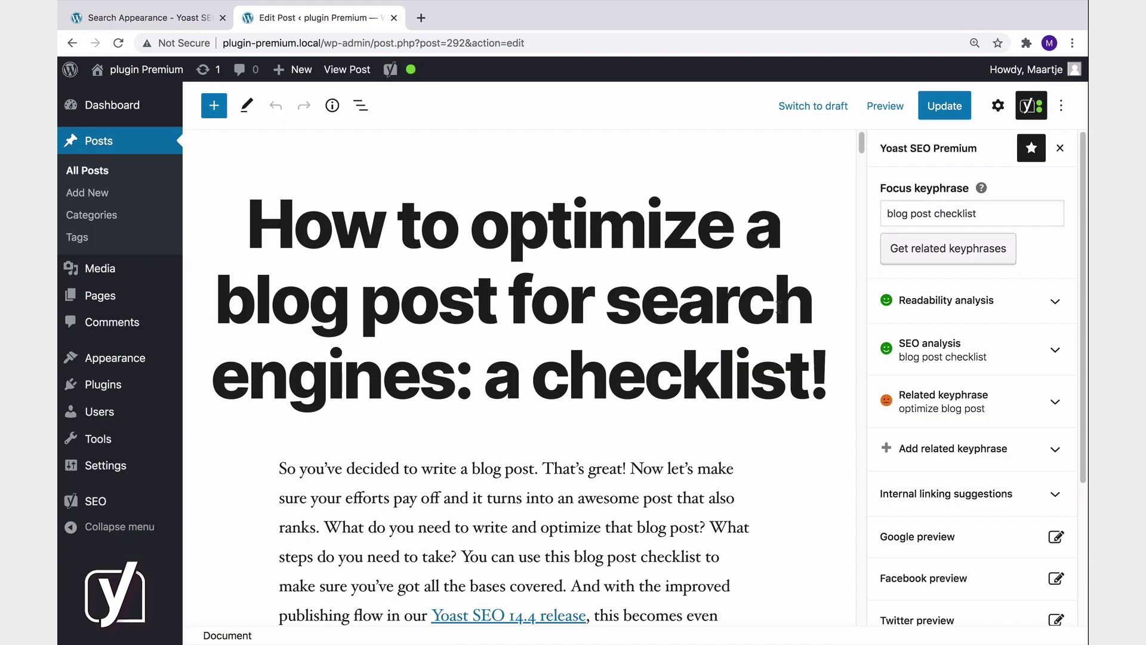
Step: Review the post's schema page and article types in the Yoast sidebar and meta box Schema tab
scroll(979, 367, down, 3)
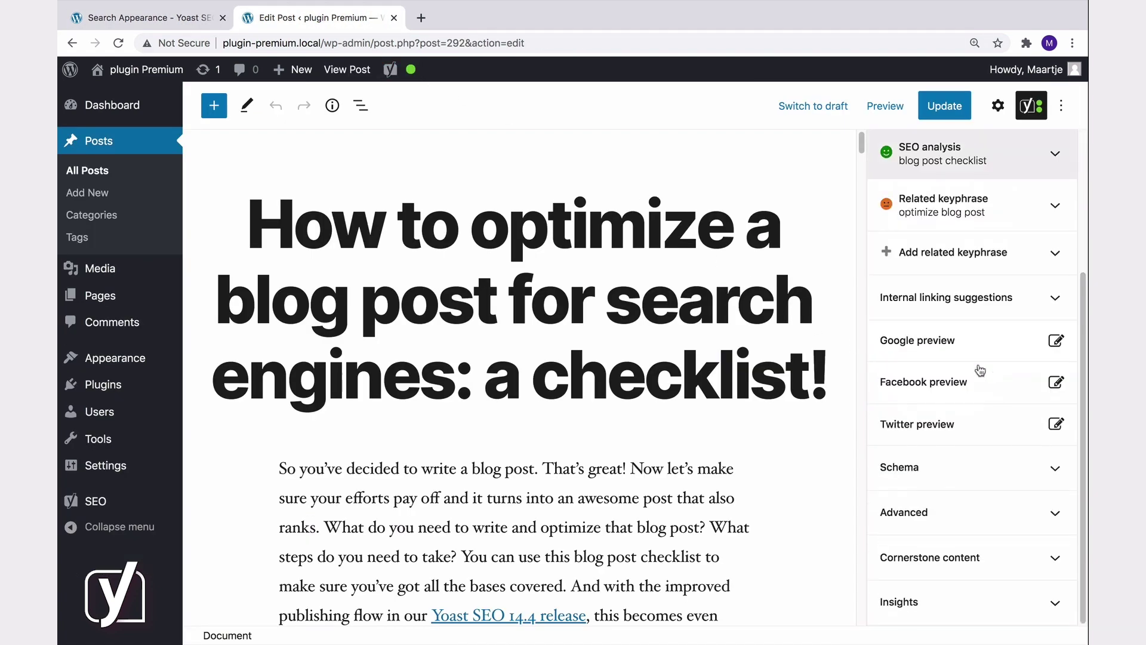
click(978, 467)
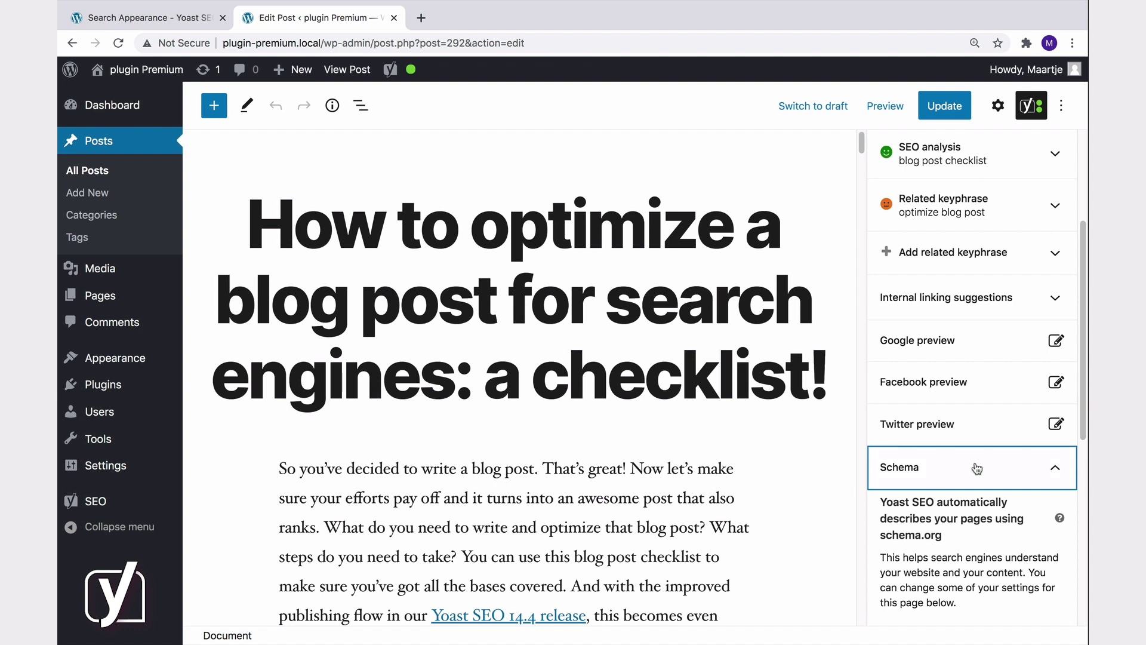
scroll(955, 465, down, 5)
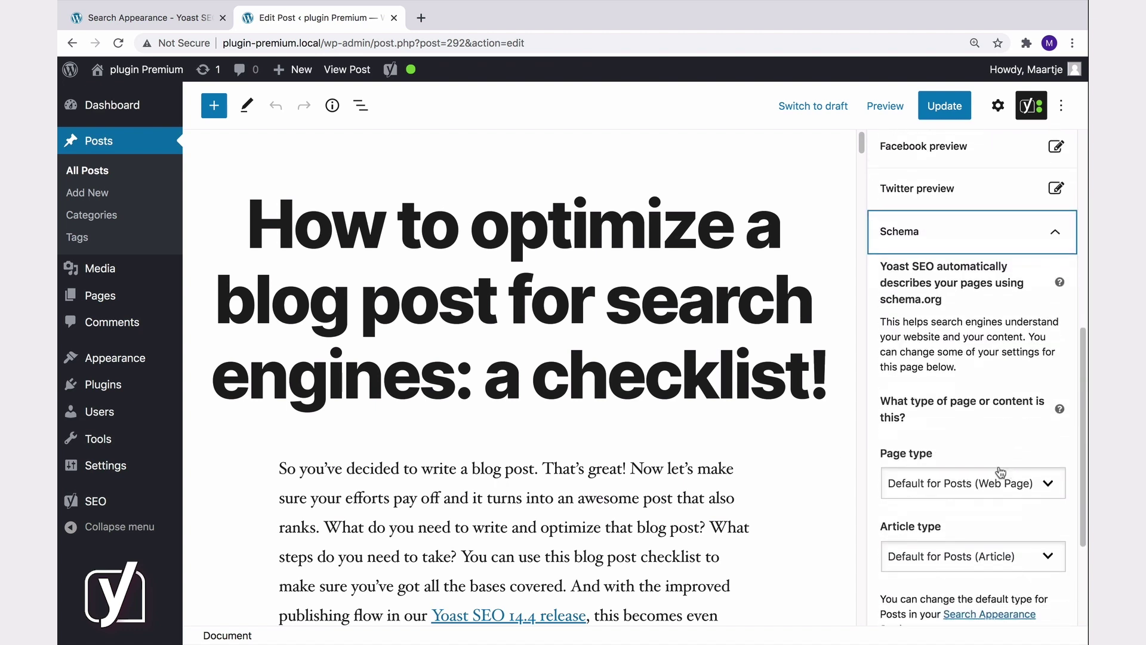
scroll(820, 477, down, 20)
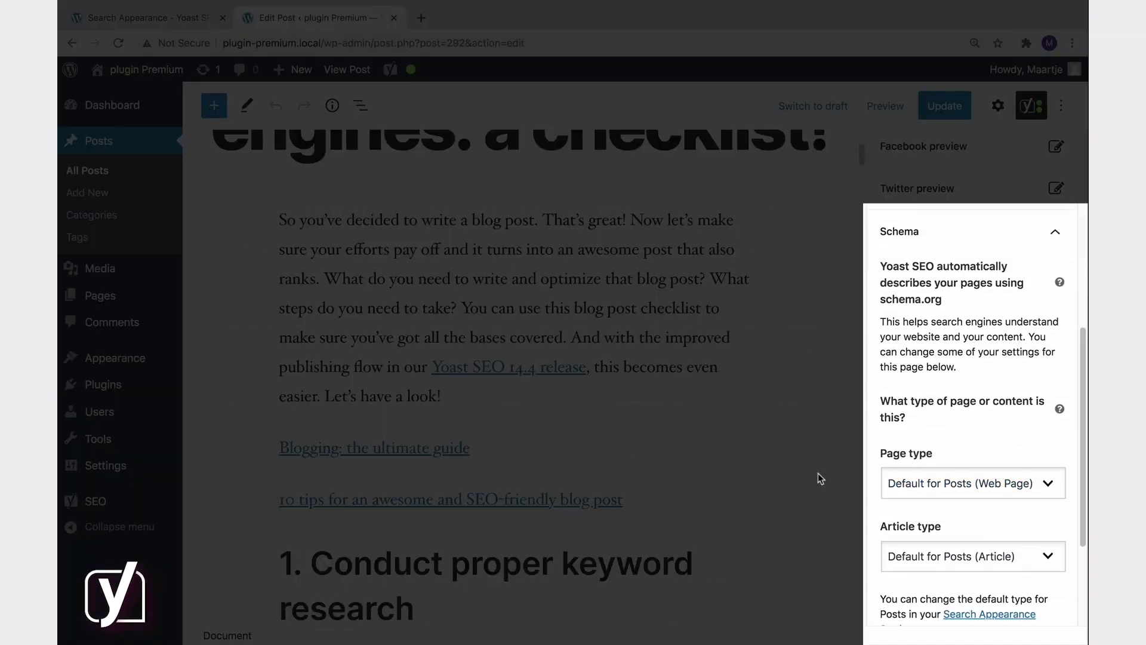
scroll(566, 266, up, 10)
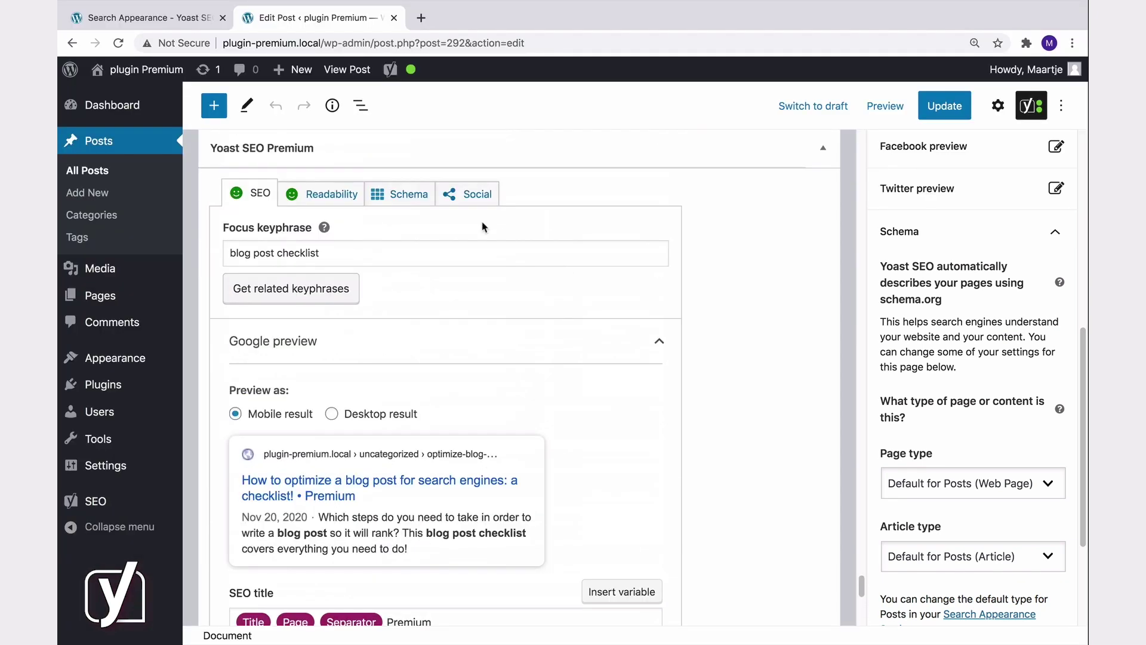
click(417, 196)
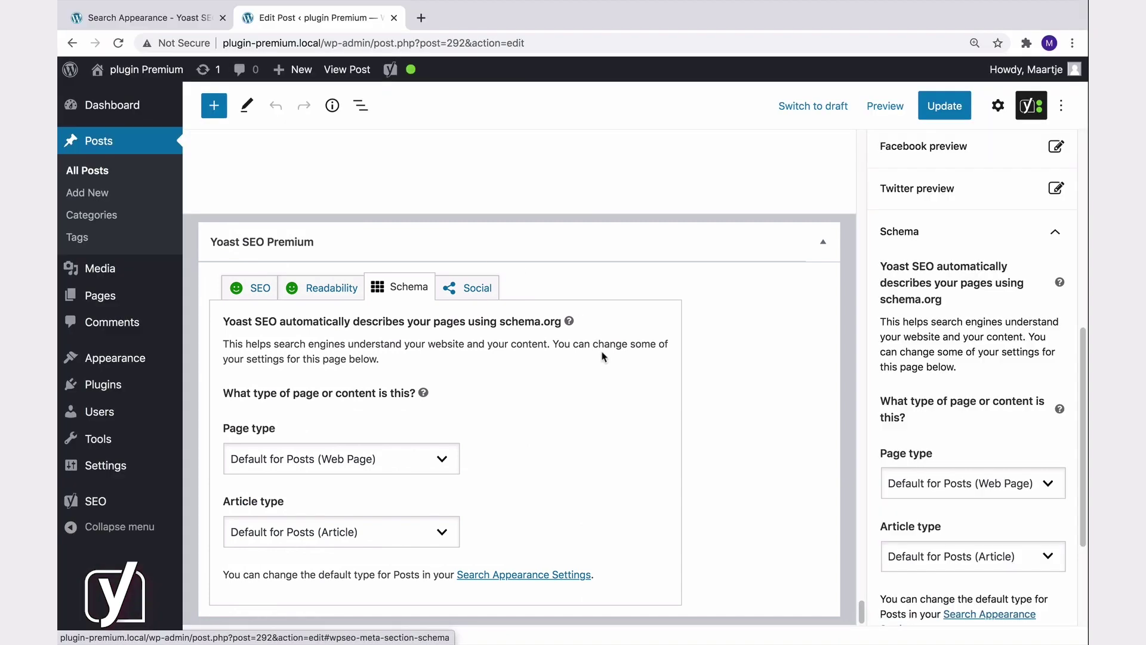
Step: Go back to Search Appearance and expand the Pages content type settings
click(159, 24)
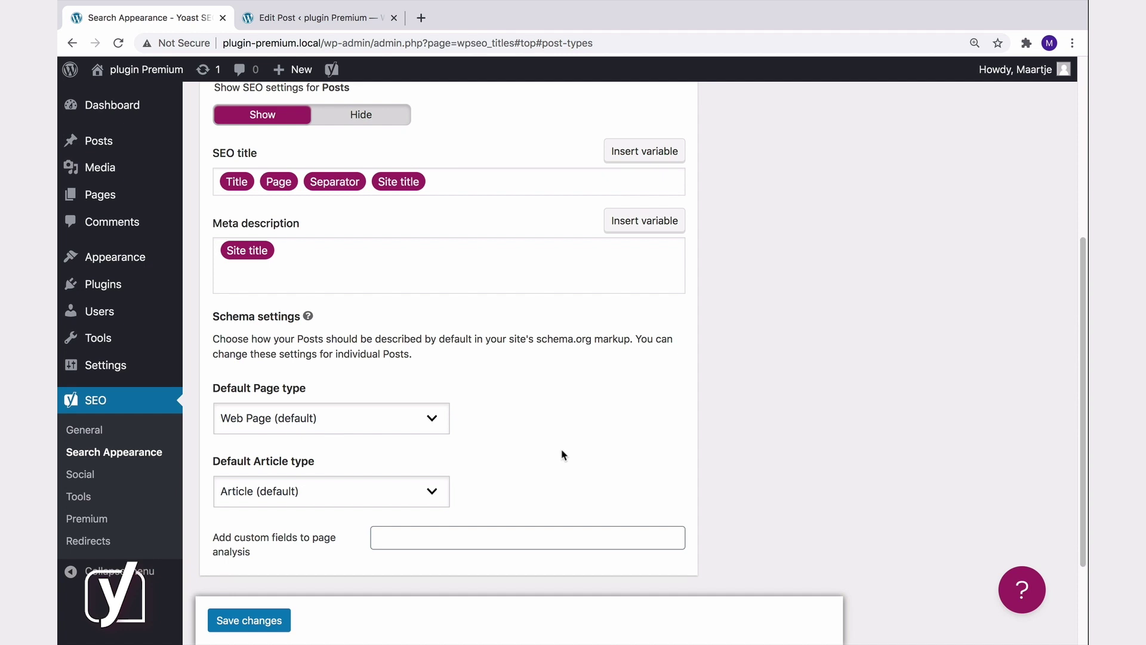
scroll(561, 455, down, 3)
click(646, 490)
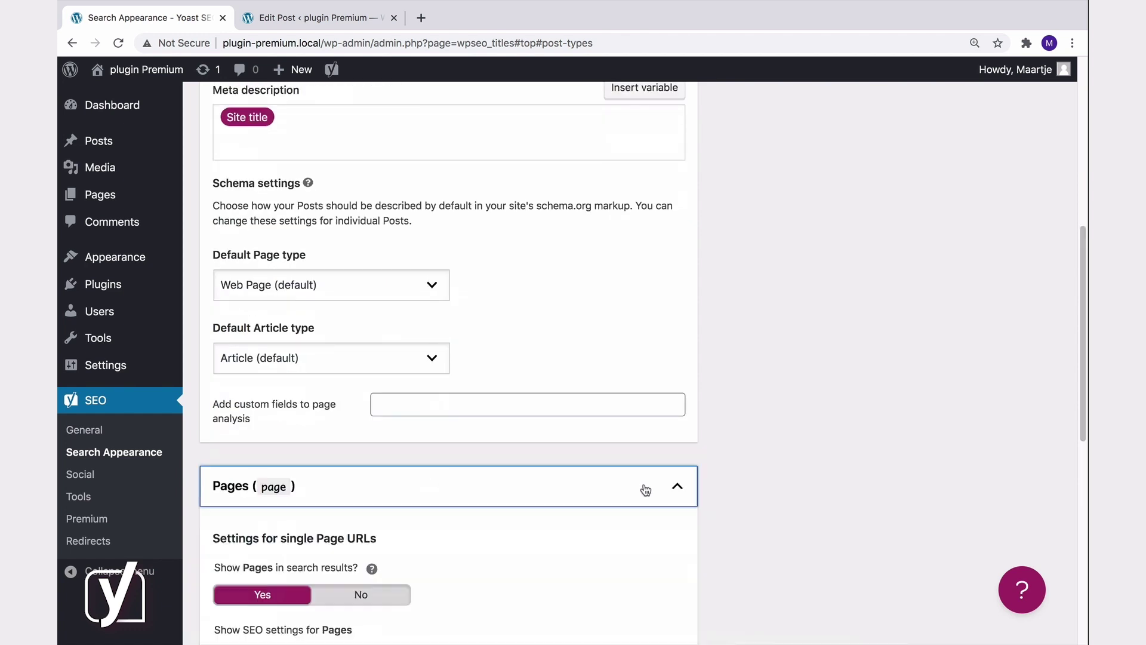
scroll(646, 490, down, 4)
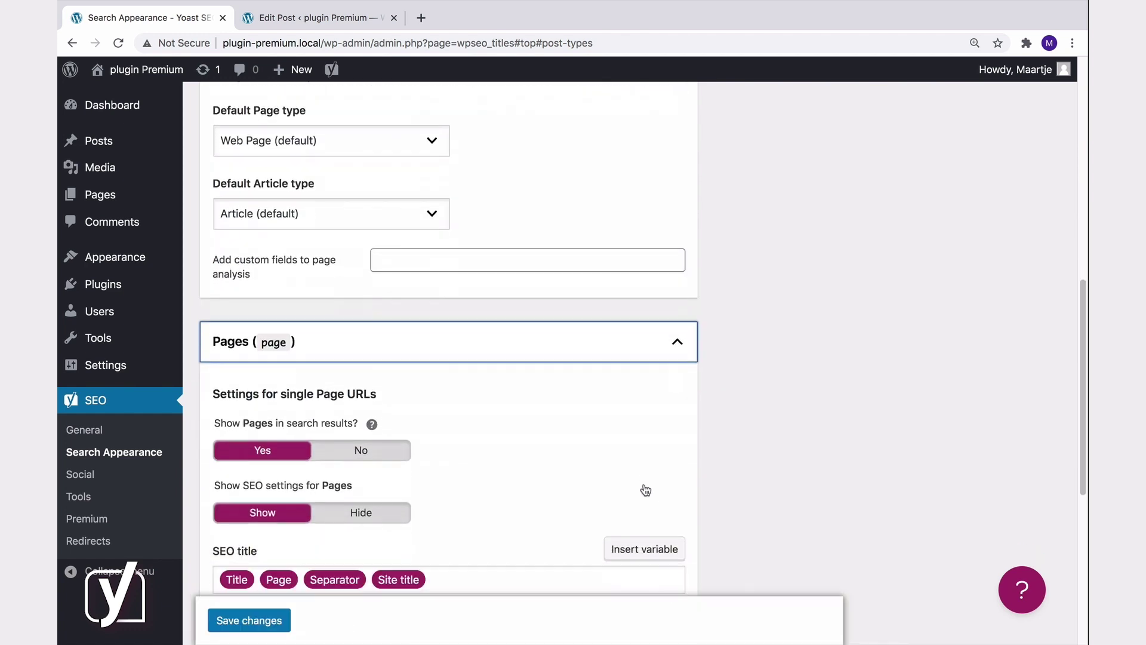
scroll(645, 487, down, 3)
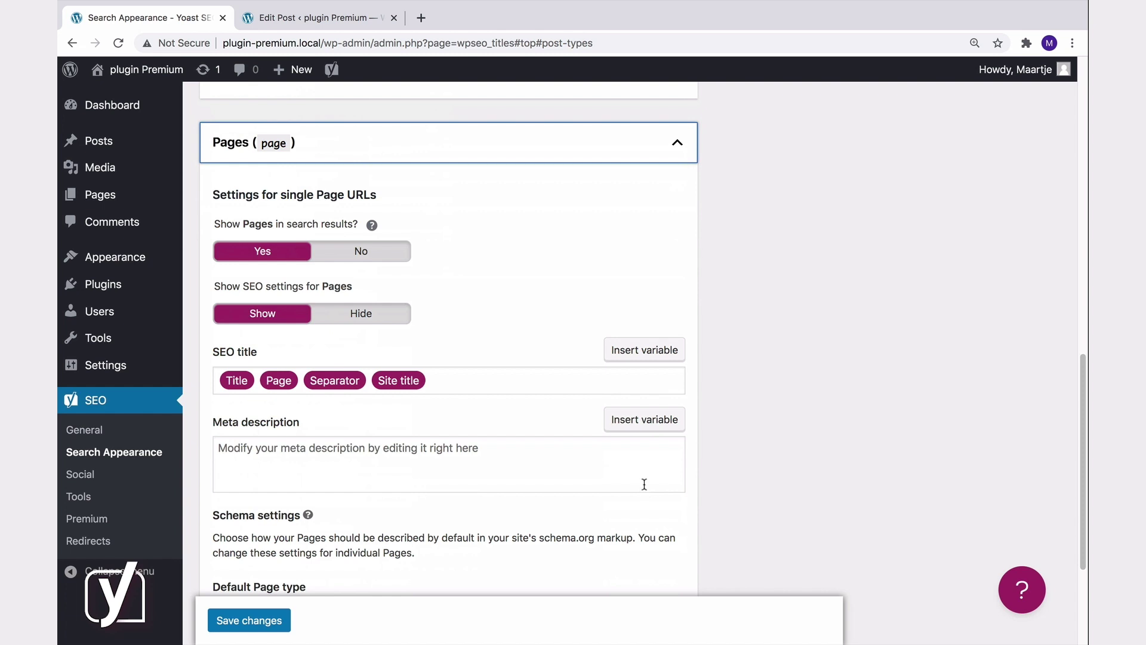